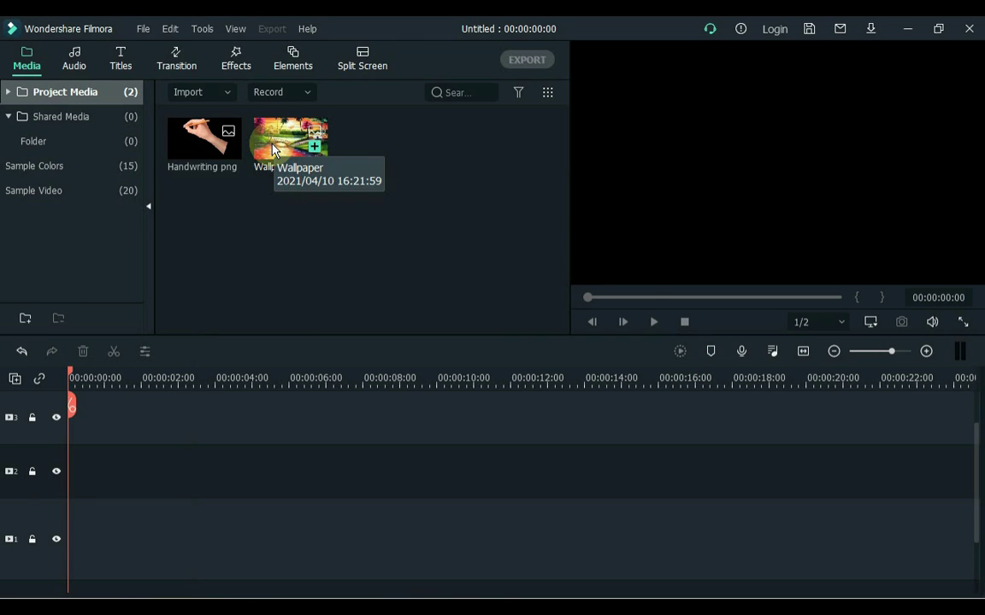
Stack Wallpaper on track 1, a White sample colour on track 2 and Handwriting png on track 3.
{"action": "mouse_move", "coordinate": [273, 151]}
{"action": "left_mouse_down"}
{"action": "mouse_move", "coordinate": [187, 391]}
{"action": "mouse_move", "coordinate": [93, 519]}
{"action": "mouse_move", "coordinate": [73, 518]}
{"action": "left_mouse_up"}
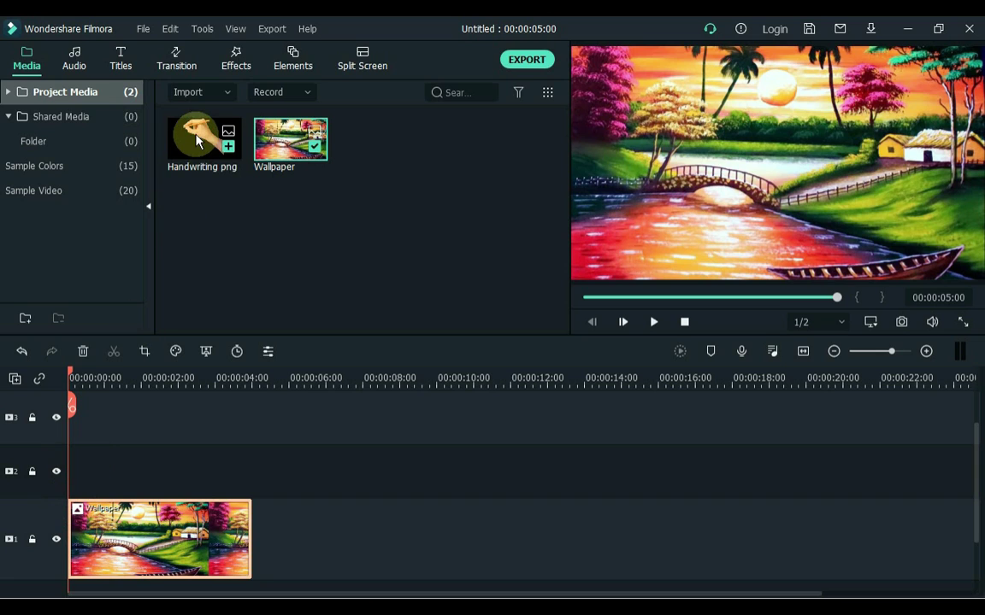
{"action": "left_click_drag", "start_coordinate": [196, 139], "coordinate": [59, 414]}
{"action": "left_click", "coordinate": [116, 165]}
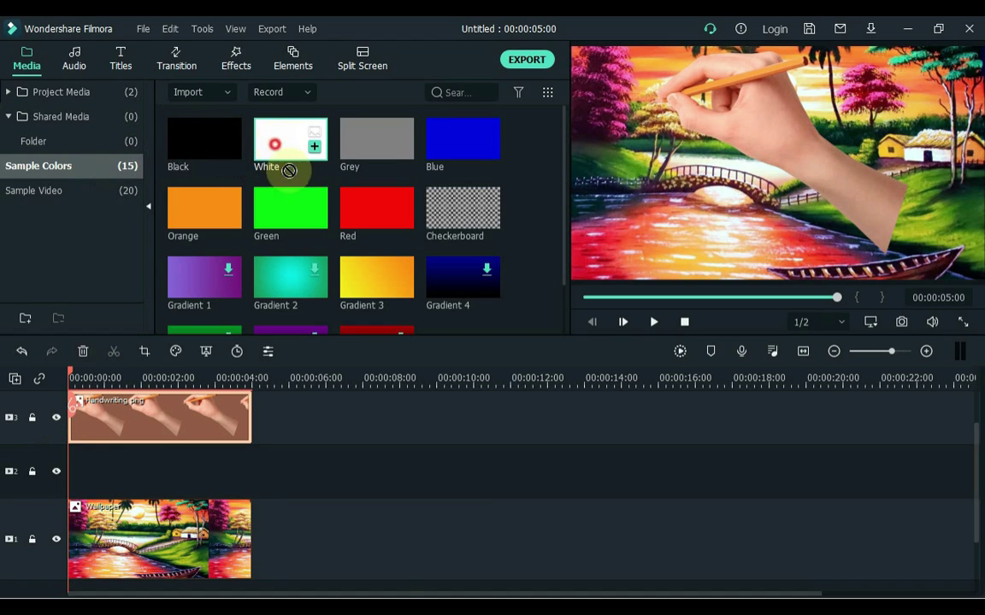
{"action": "left_click_drag", "start_coordinate": [289, 171], "coordinate": [63, 472]}
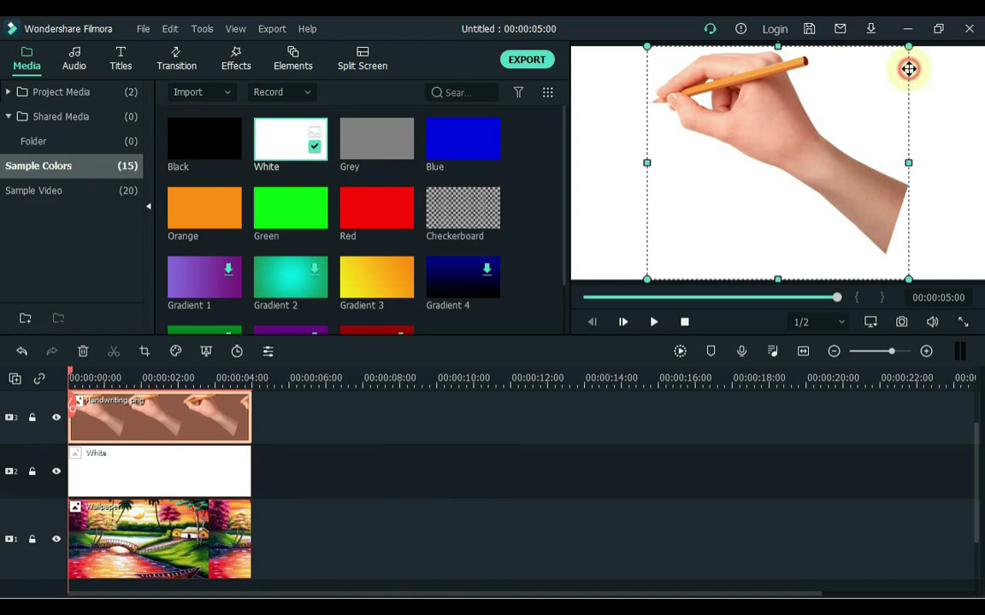
Rotate the hand clockwise, enlarge it and shift it to the frame's left edge in the preview.
{"action": "left_click_drag", "start_coordinate": [908, 68], "coordinate": [905, 97]}
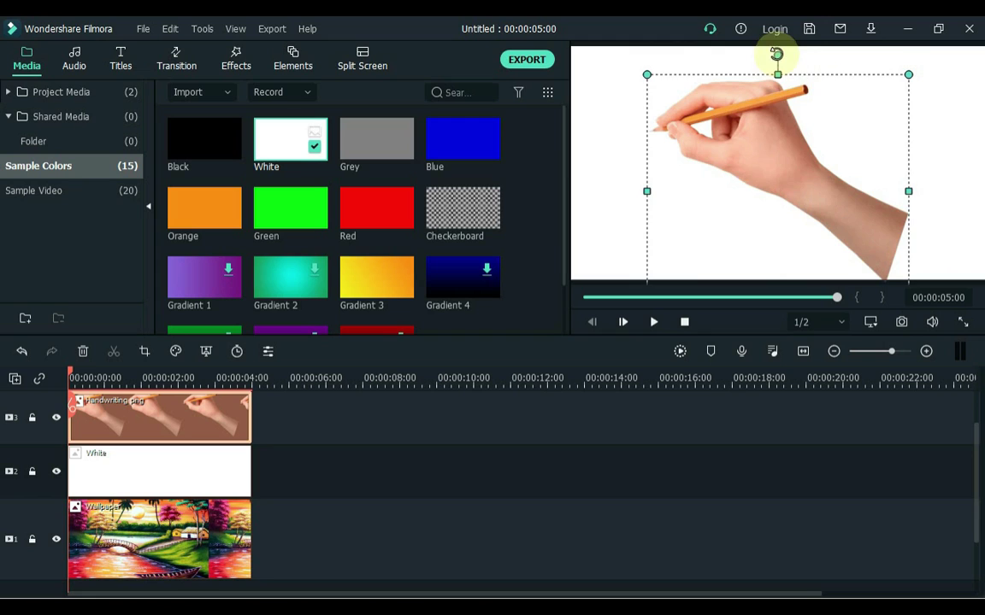
{"action": "left_click_drag", "start_coordinate": [774, 53], "coordinate": [856, 85]}
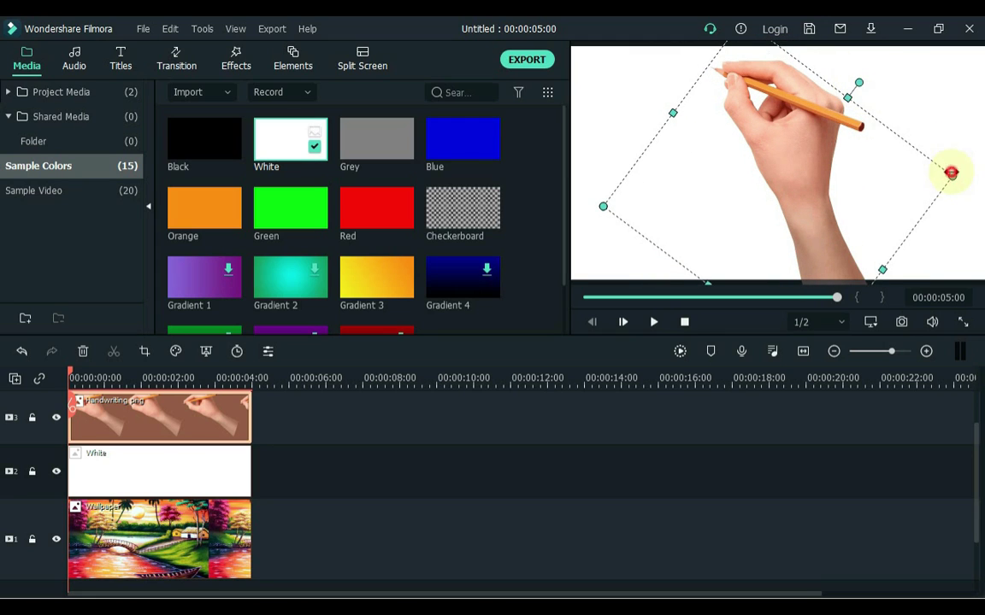
{"action": "left_click_drag", "start_coordinate": [951, 172], "coordinate": [976, 164]}
{"action": "left_click_drag", "start_coordinate": [864, 95], "coordinate": [796, 109]}
Nudge the hand clip's Transform position to X -180.3, Y -22.1 with the arrow keys.
{"action": "double_click", "coordinate": [154, 424]}
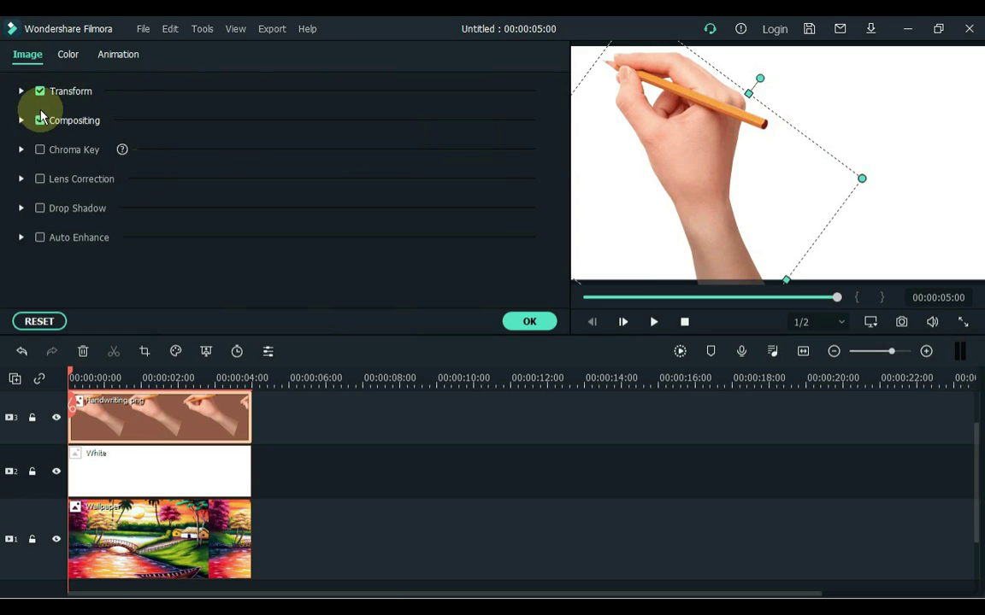
{"action": "left_click", "coordinate": [26, 91]}
{"action": "left_click", "coordinate": [488, 308]}
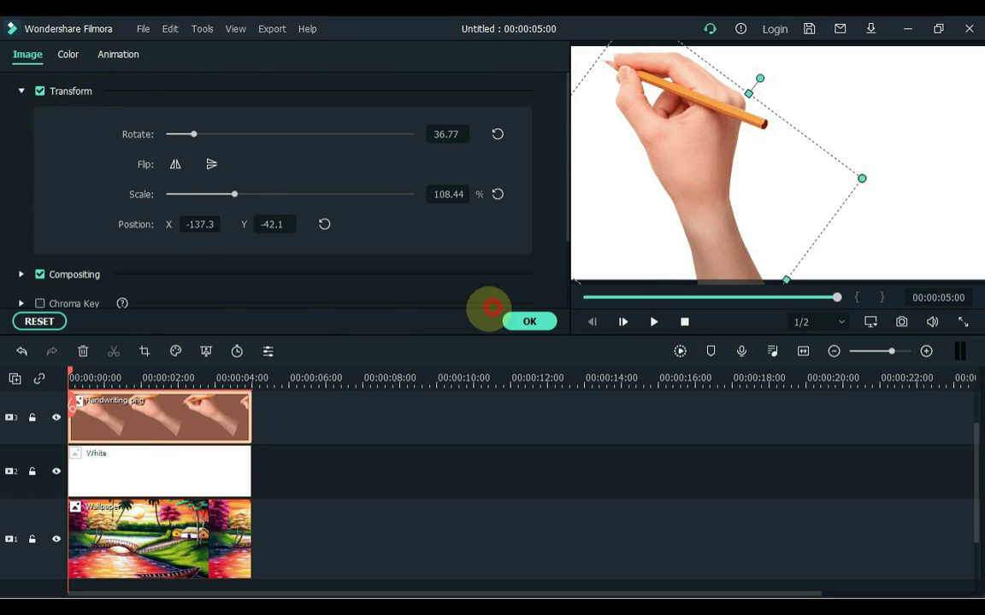
{"action": "key", "text": "Left"}
{"action": "key", "text": "Left"}
{"action": "key", "text": "Left"}
{"action": "key", "text": "Left"}
{"action": "key", "text": "Left"}
{"action": "key", "text": "Left"}
{"action": "key", "text": "Left"}
{"action": "key", "text": "Left"}
{"action": "key", "text": "Left"}
{"action": "key", "text": "Left"}
{"action": "key", "text": "Left"}
{"action": "key", "text": "Left"}
{"action": "key", "text": "Left"}
{"action": "key", "text": "Left"}
{"action": "key", "text": "Left"}
{"action": "key", "text": "Left"}
{"action": "key", "text": "Left"}
{"action": "key", "text": "Left"}
{"action": "key", "text": "Left"}
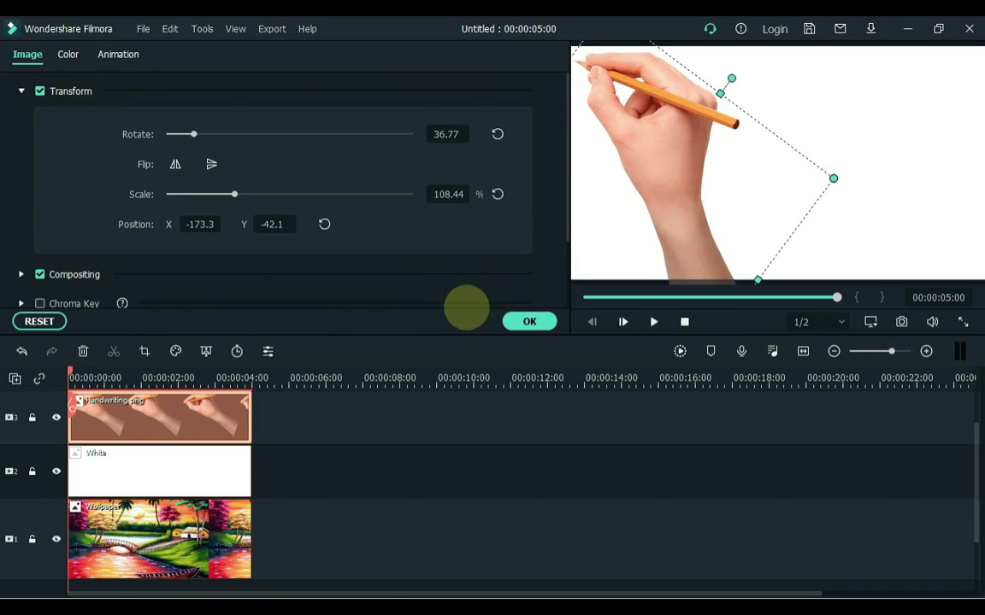
{"action": "key", "text": "Up"}
{"action": "key", "text": "Up"}
{"action": "key", "text": "Up"}
{"action": "key", "text": "Up"}
{"action": "key", "text": "Up"}
{"action": "key", "text": "Up"}
{"action": "key", "text": "Up"}
{"action": "key", "text": "Up"}
{"action": "key", "text": "Up"}
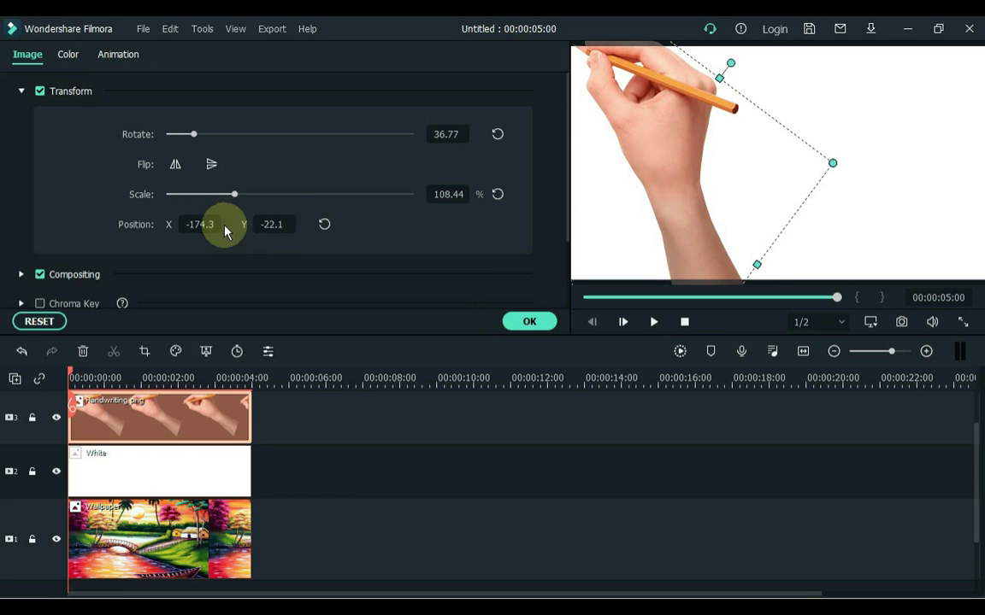
{"action": "key", "text": "Down"}
{"action": "key", "text": "Down"}
{"action": "key", "text": "Down"}
{"action": "key", "text": "Down"}
{"action": "key", "text": "Down"}
{"action": "key", "text": "Down"}
{"action": "key", "text": "Down"}
{"action": "key", "text": "Down"}
{"action": "key", "text": "Down"}
{"action": "key", "text": "Down"}
{"action": "key", "text": "Down"}
{"action": "key", "text": "Down"}
{"action": "key", "text": "Down"}
{"action": "key", "text": "Up"}
{"action": "key", "text": "Up"}
{"action": "key", "text": "Up"}
{"action": "key", "text": "Up"}
{"action": "key", "text": "Up"}
{"action": "key", "text": "Up"}
{"action": "key", "text": "Up"}
{"action": "key", "text": "Up"}
{"action": "key", "text": "Up"}
{"action": "key", "text": "Up"}
{"action": "key", "text": "Up"}
{"action": "key", "text": "Up"}
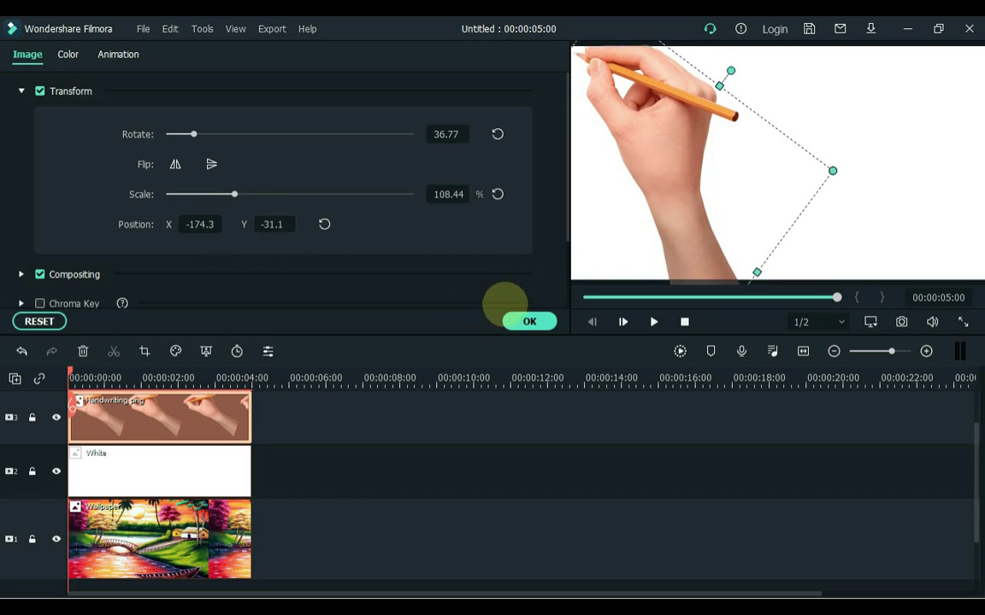
{"action": "key", "text": "Left"}
{"action": "key", "text": "Left"}
{"action": "key", "text": "Left"}
{"action": "key", "text": "Up"}
{"action": "key", "text": "Up"}
{"action": "key", "text": "Up"}
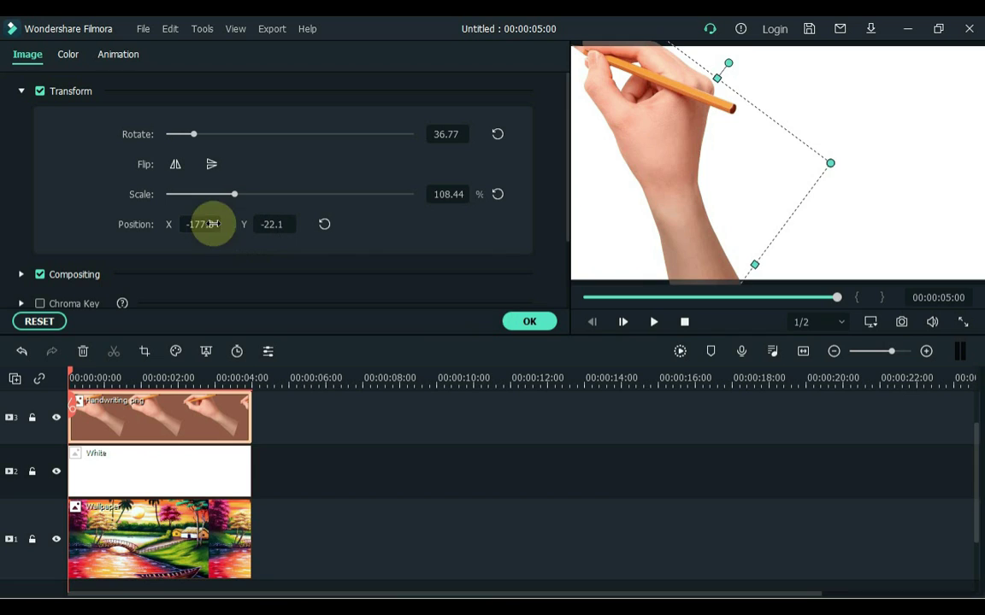
{"action": "key", "text": "Left"}
{"action": "key", "text": "Left"}
{"action": "key", "text": "Left"}
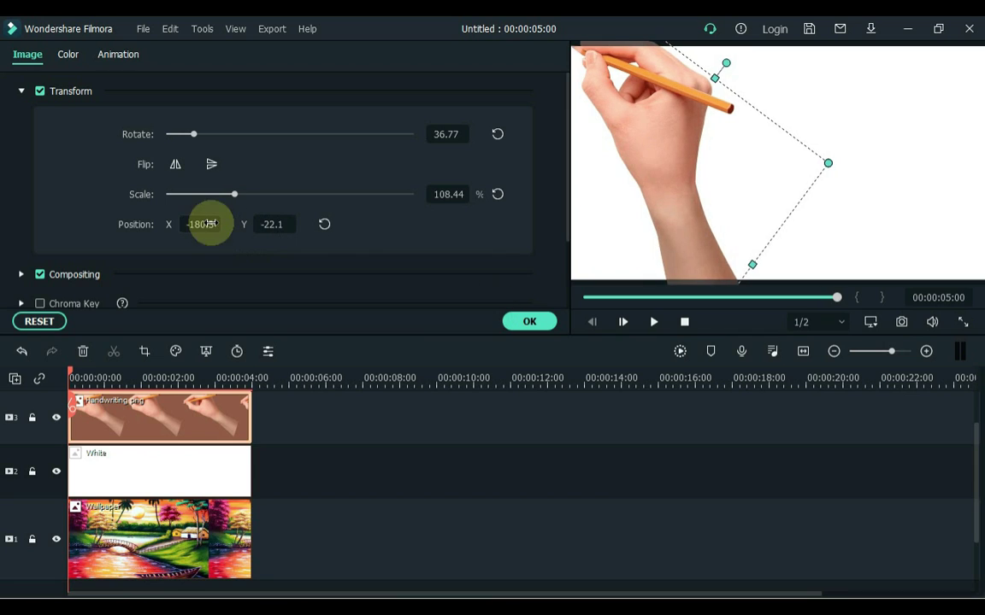
Add a starting custom animation keyframe to the hand clip at 0:00.
{"action": "left_click", "coordinate": [118, 57]}
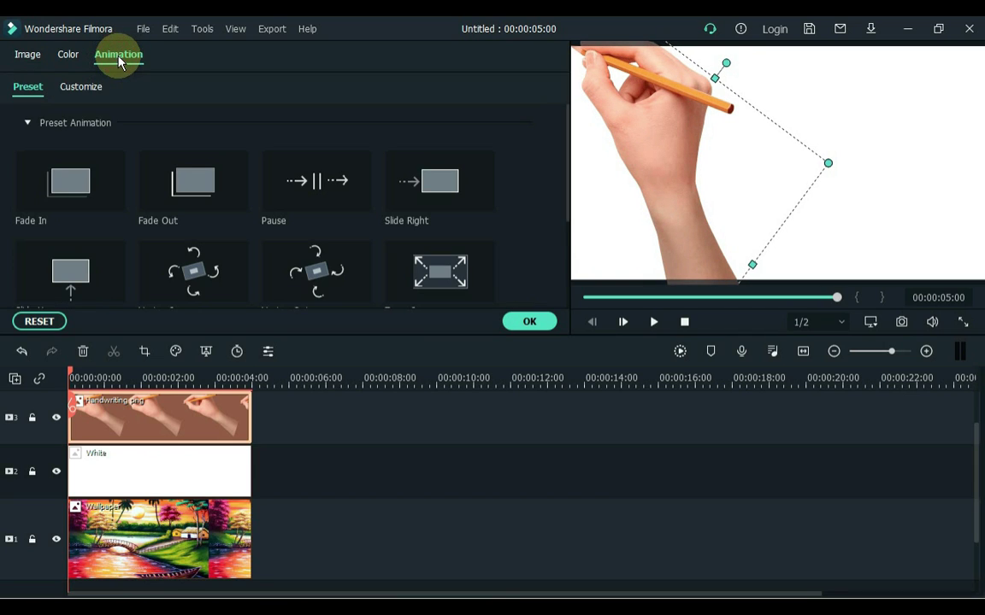
{"action": "left_click", "coordinate": [83, 86]}
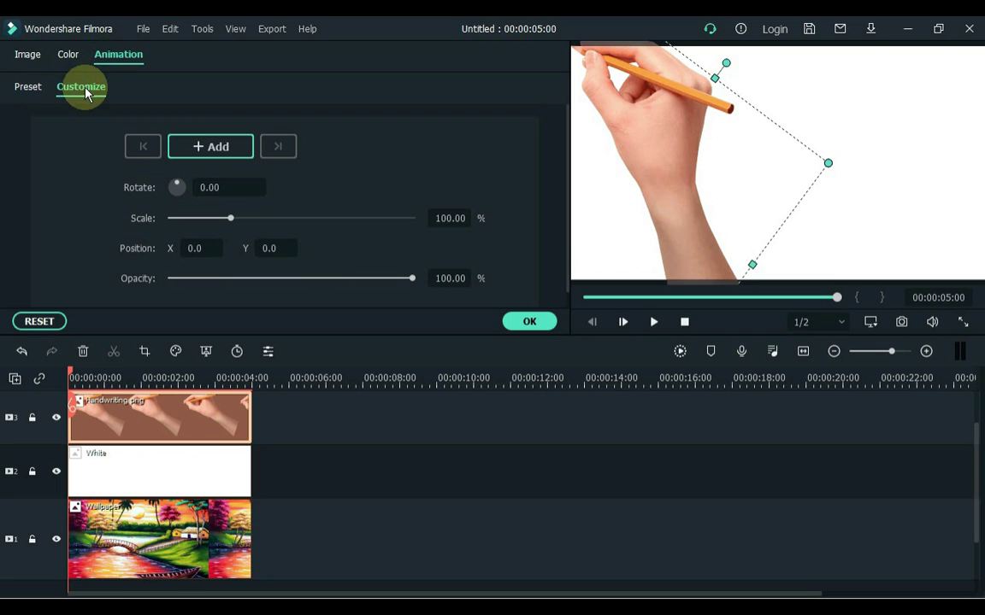
{"action": "left_click", "coordinate": [196, 148]}
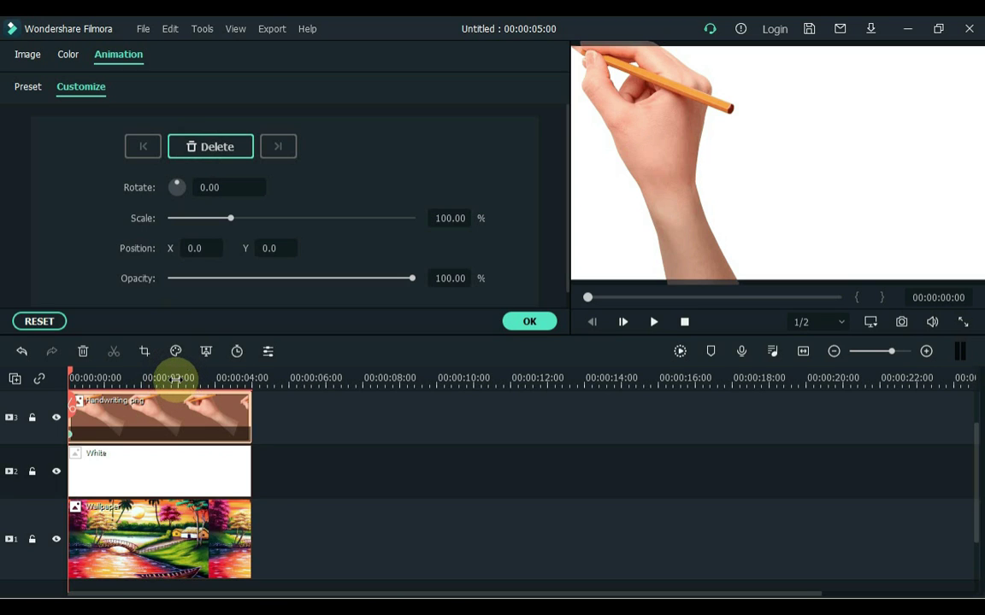
At 00:00:02:11, keyframe the hand at Position Y -305.0, below the frame.
{"action": "left_click", "coordinate": [158, 376]}
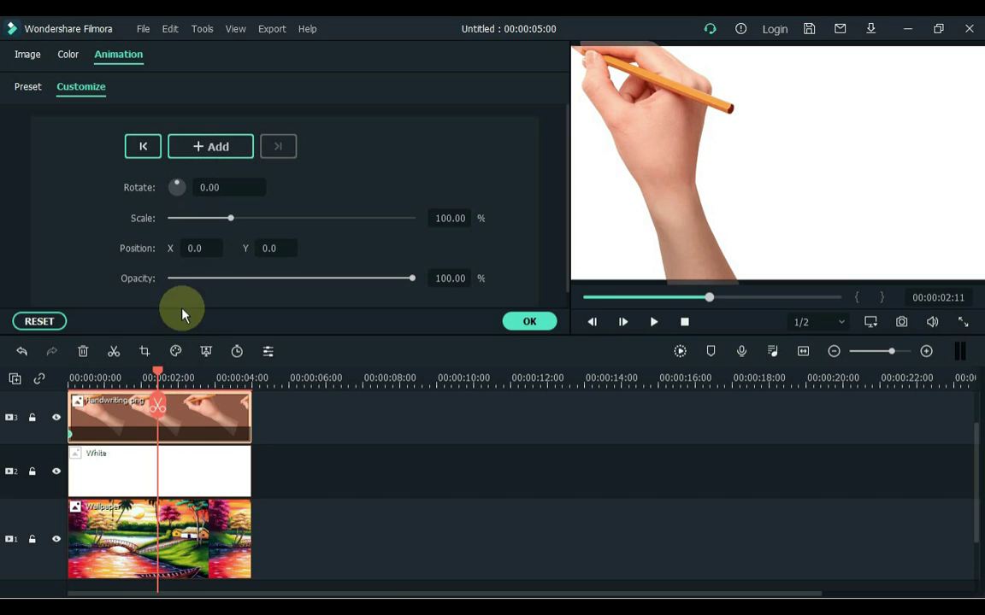
{"action": "mouse_move", "coordinate": [269, 247]}
{"action": "left_mouse_down"}
{"action": "mouse_move", "coordinate": [450, 307]}
{"action": "mouse_move", "coordinate": [422, 310]}
{"action": "mouse_move", "coordinate": [292, 242]}
{"action": "mouse_move", "coordinate": [477, 305]}
{"action": "mouse_move", "coordinate": [292, 259]}
{"action": "mouse_move", "coordinate": [453, 303]}
{"action": "mouse_move", "coordinate": [341, 315]}
{"action": "mouse_move", "coordinate": [420, 304]}
{"action": "mouse_move", "coordinate": [315, 209]}
{"action": "mouse_move", "coordinate": [469, 305]}
{"action": "mouse_move", "coordinate": [372, 308]}
{"action": "mouse_move", "coordinate": [486, 308]}
{"action": "mouse_move", "coordinate": [282, 246]}
{"action": "left_mouse_up"}
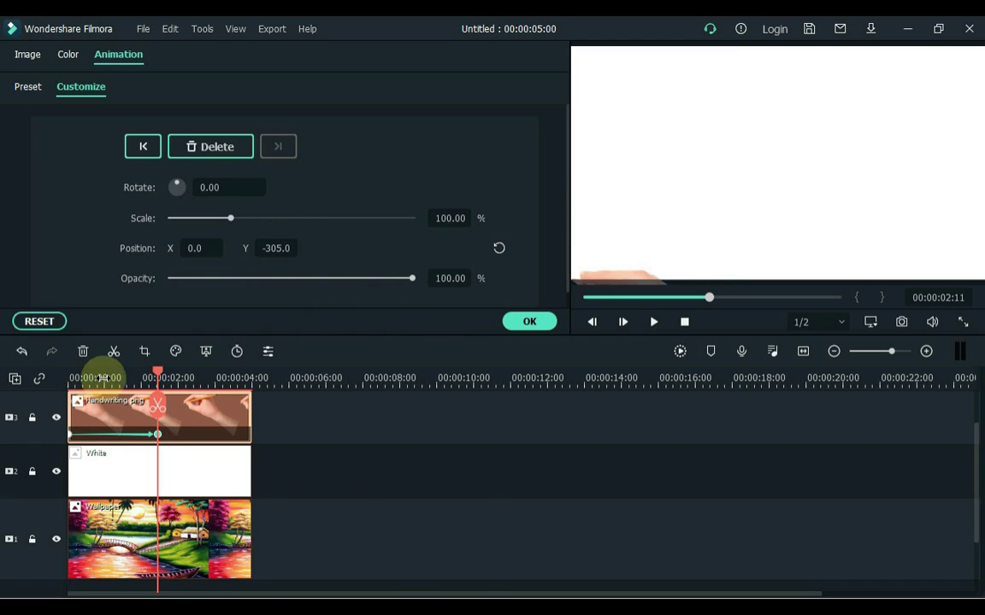
{"action": "left_click_drag", "start_coordinate": [72, 593], "coordinate": [11, 582]}
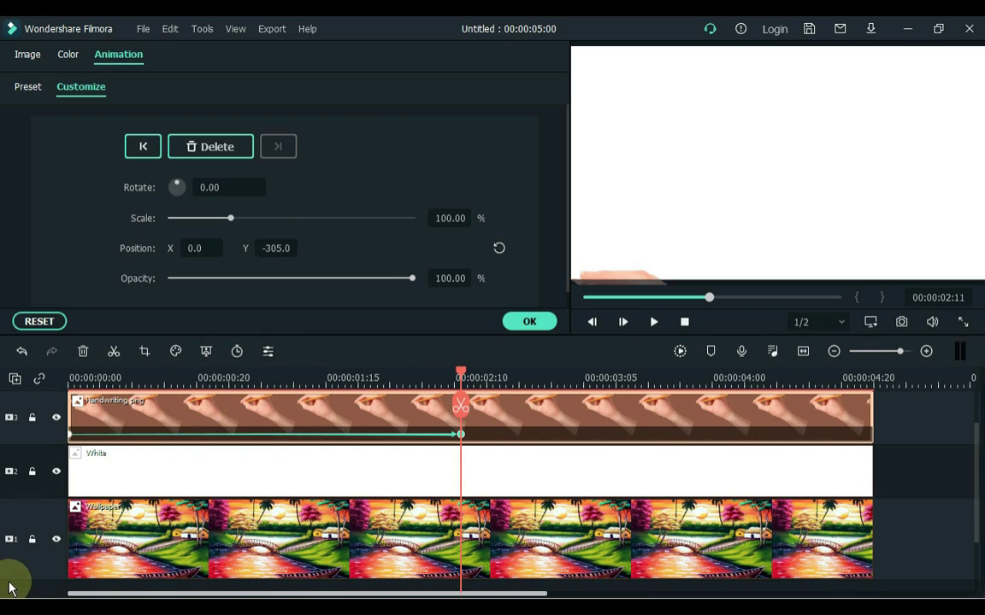
Add a starting keyframe to the White clip at the beginning.
{"action": "left_click", "coordinate": [380, 475]}
{"action": "key", "text": "Home"}
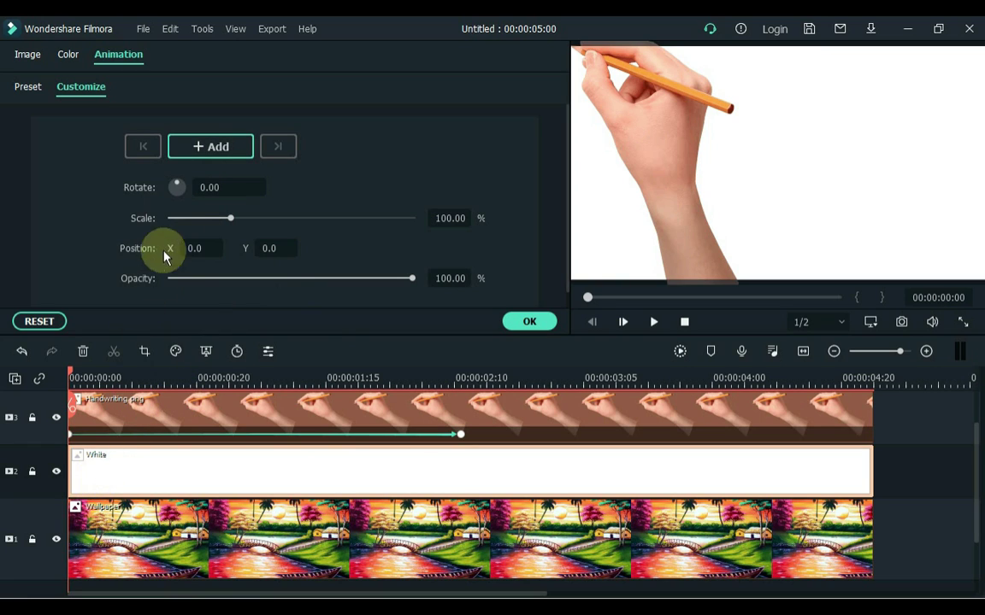
{"action": "left_click", "coordinate": [219, 147]}
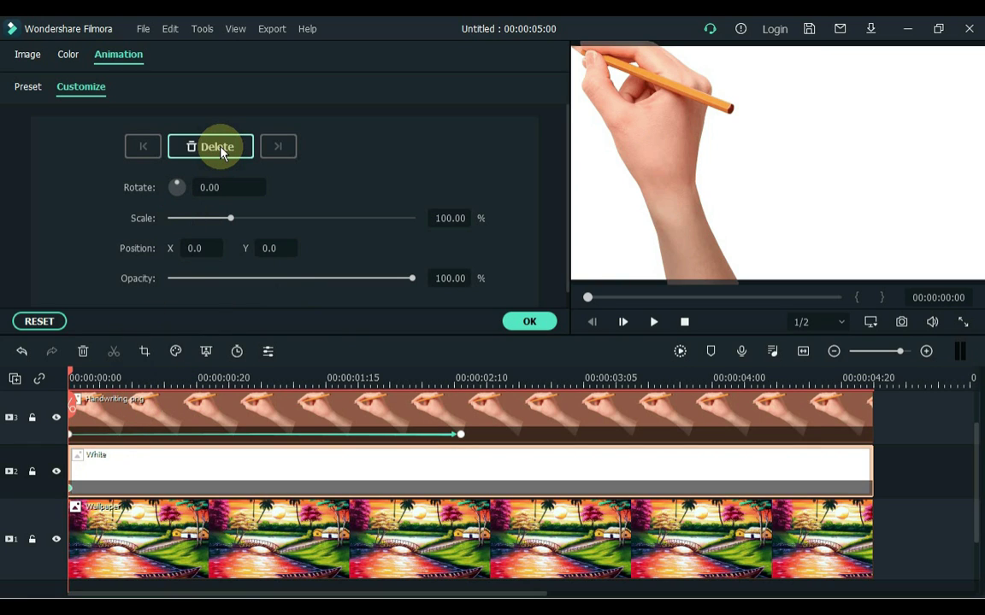
Keyframe the White layer at 00:00:02:11, then play back the reveal and rewind.
{"action": "left_click", "coordinate": [460, 437]}
{"action": "left_click", "coordinate": [472, 466]}
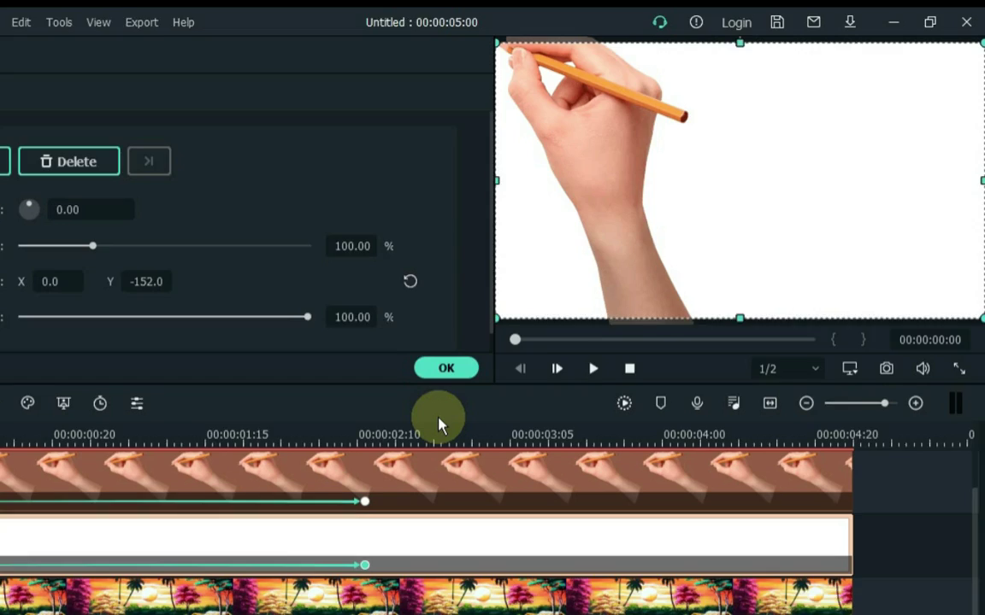
{"action": "key", "text": "space"}
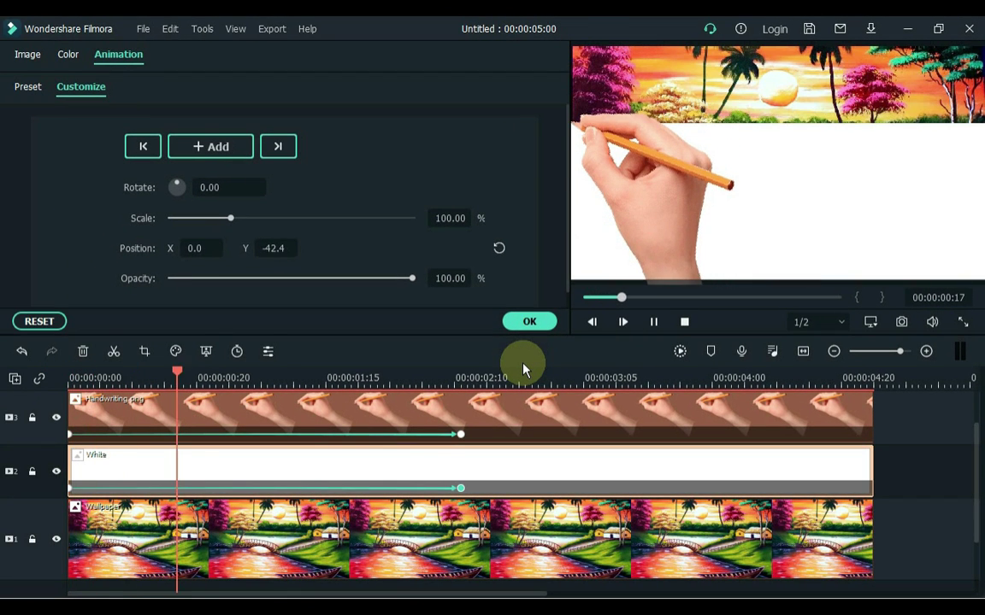
{"action": "left_click_drag", "start_coordinate": [526, 370], "coordinate": [145, 419]}
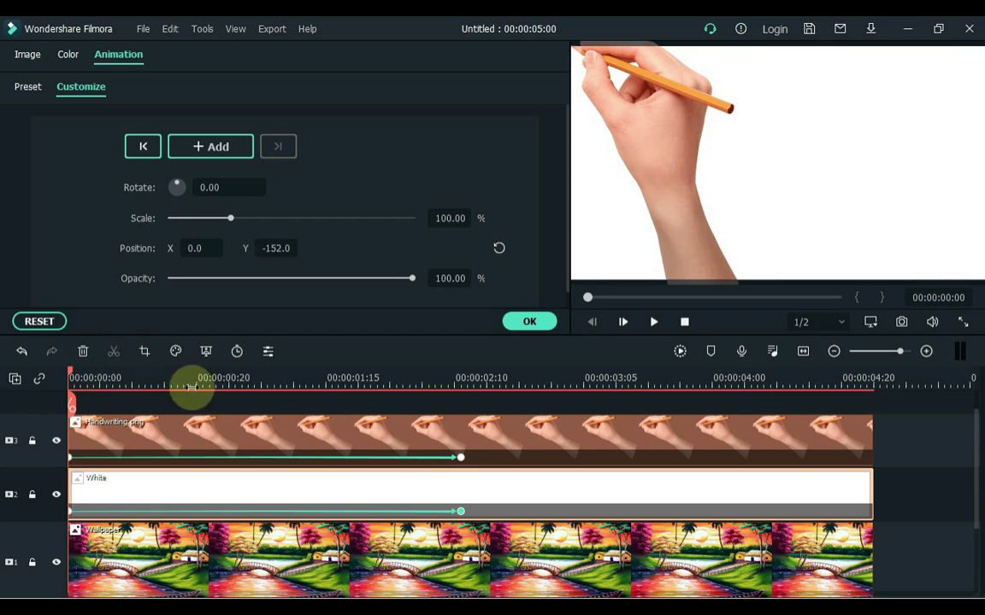
Add hand position keyframes at 00:00:01:02 and 00:00:00:05.
{"action": "left_click", "coordinate": [245, 376]}
{"action": "left_click", "coordinate": [286, 445]}
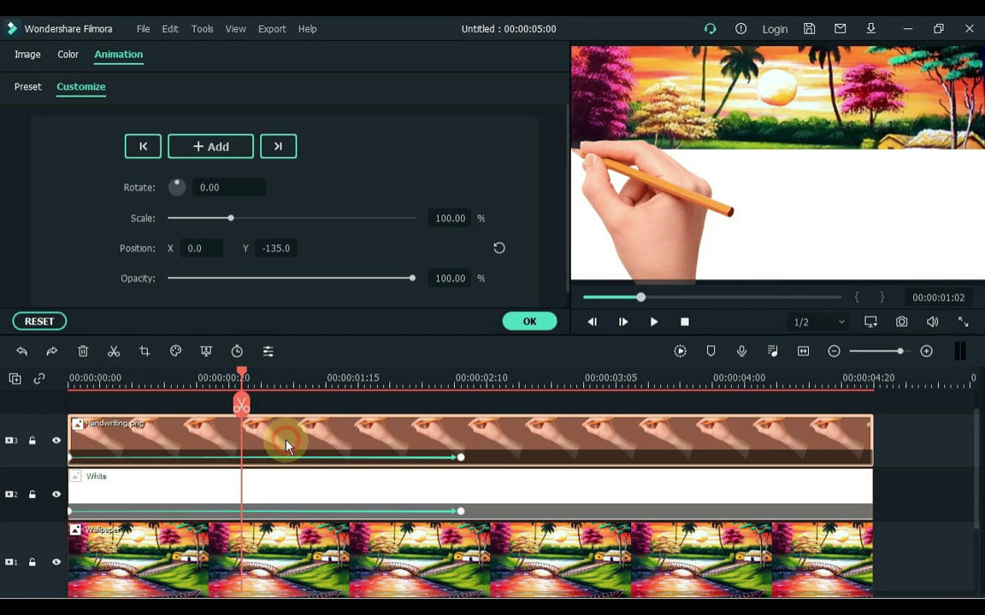
{"action": "left_click", "coordinate": [216, 148]}
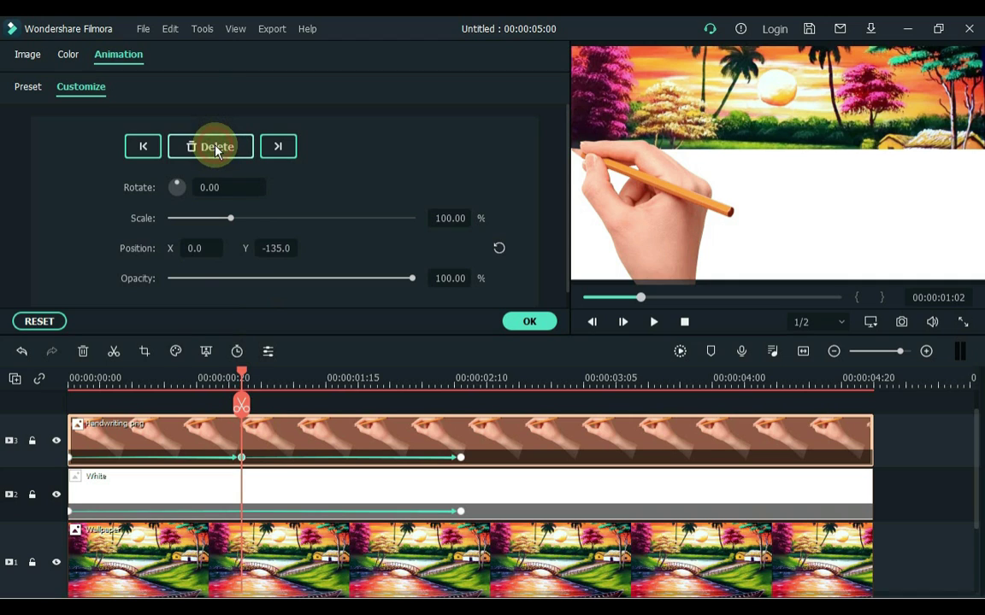
{"action": "left_click", "coordinate": [139, 377]}
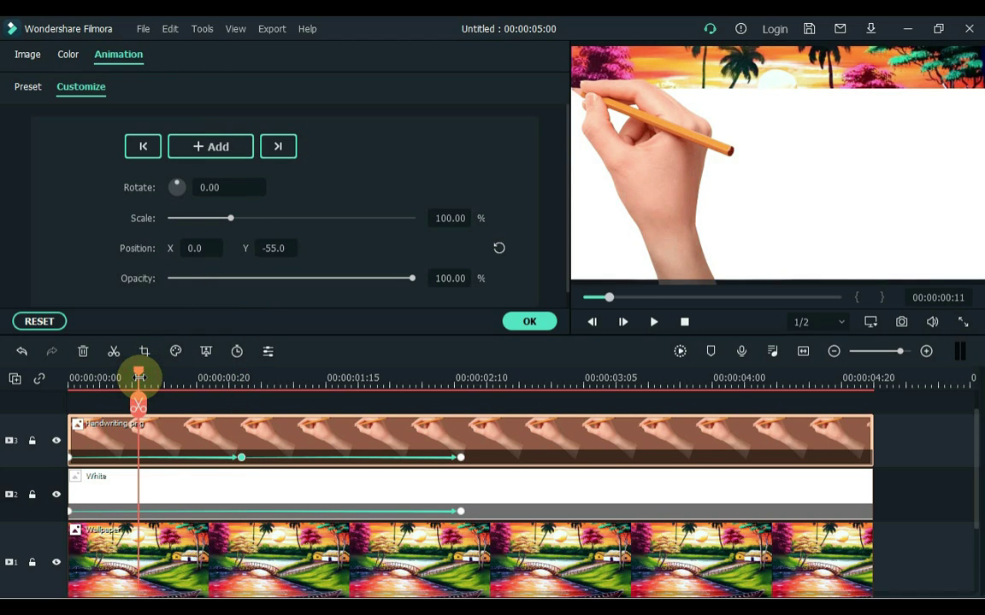
{"action": "left_click", "coordinate": [93, 376]}
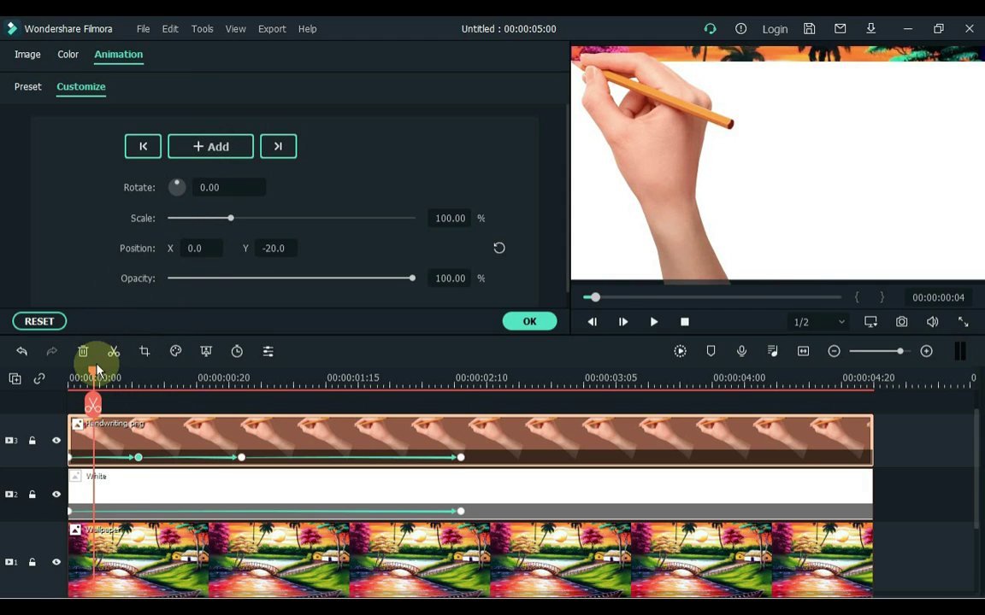
{"action": "left_click", "coordinate": [99, 377]}
{"action": "left_click", "coordinate": [198, 187]}
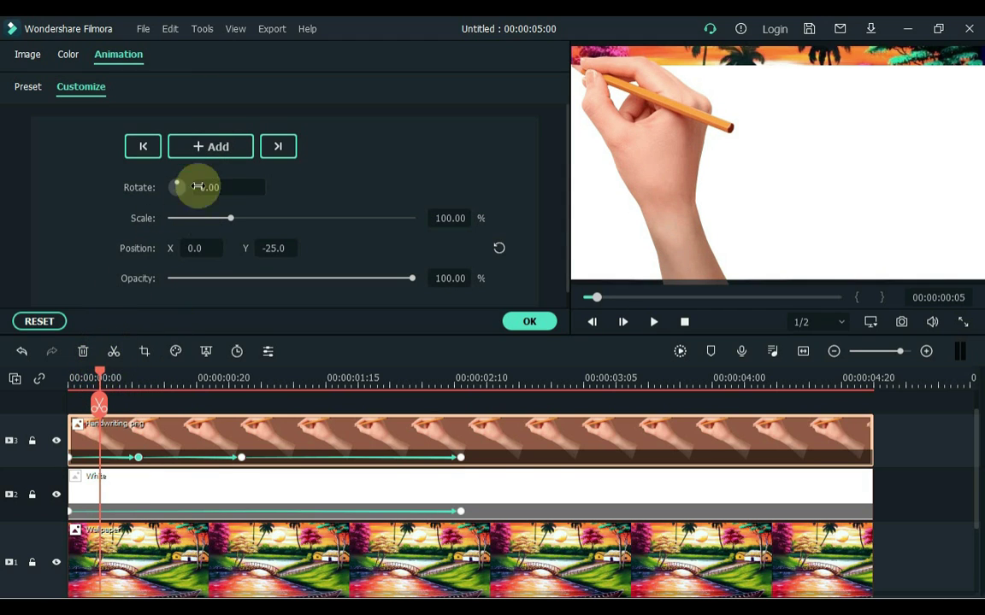
{"action": "left_click", "coordinate": [209, 151]}
Add a hand keyframe at 00:00:01:18, then check the 00:00:01:09 and 00:00:02:01 points.
{"action": "left_click", "coordinate": [179, 379]}
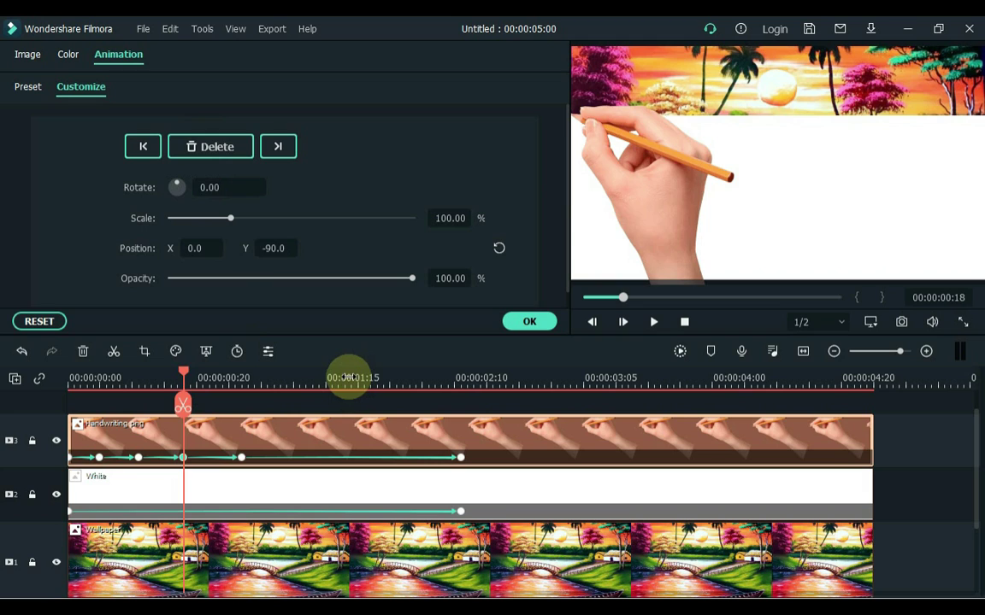
{"action": "left_click", "coordinate": [344, 377]}
{"action": "left_click", "coordinate": [219, 152]}
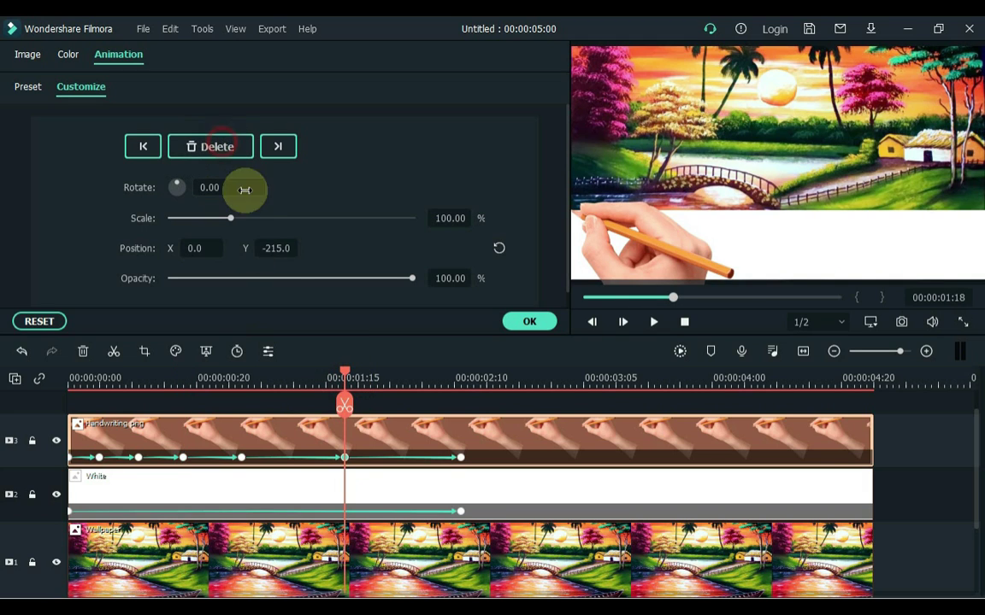
{"action": "left_click", "coordinate": [288, 377]}
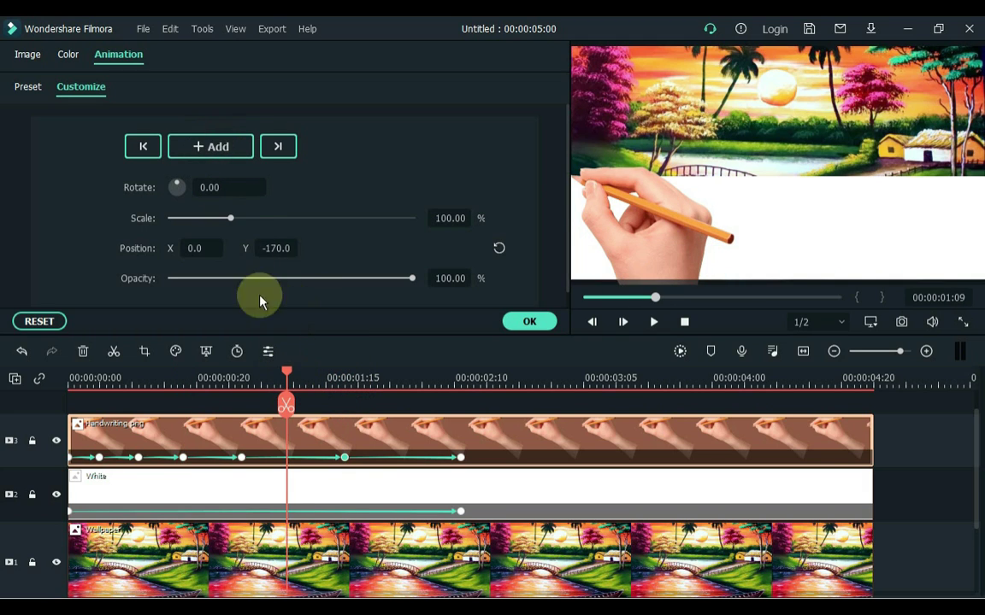
{"action": "left_click", "coordinate": [397, 376]}
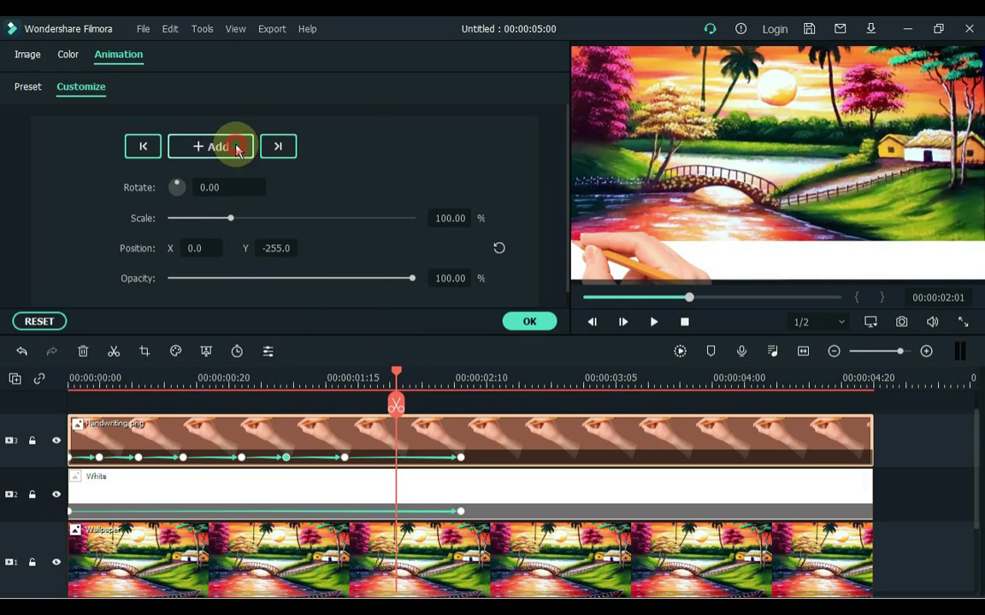
Push the hand past the frame's right edge at the 00:00:00:05 keyframe.
{"action": "left_click", "coordinate": [99, 459]}
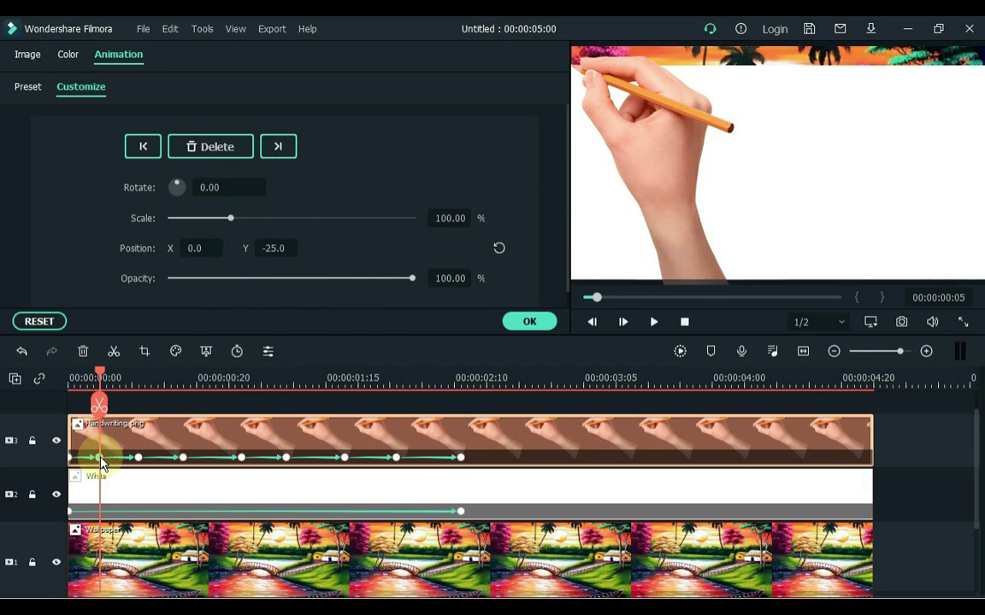
{"action": "left_click_drag", "start_coordinate": [195, 248], "coordinate": [512, 273]}
{"action": "left_click_drag", "start_coordinate": [171, 258], "coordinate": [188, 247]}
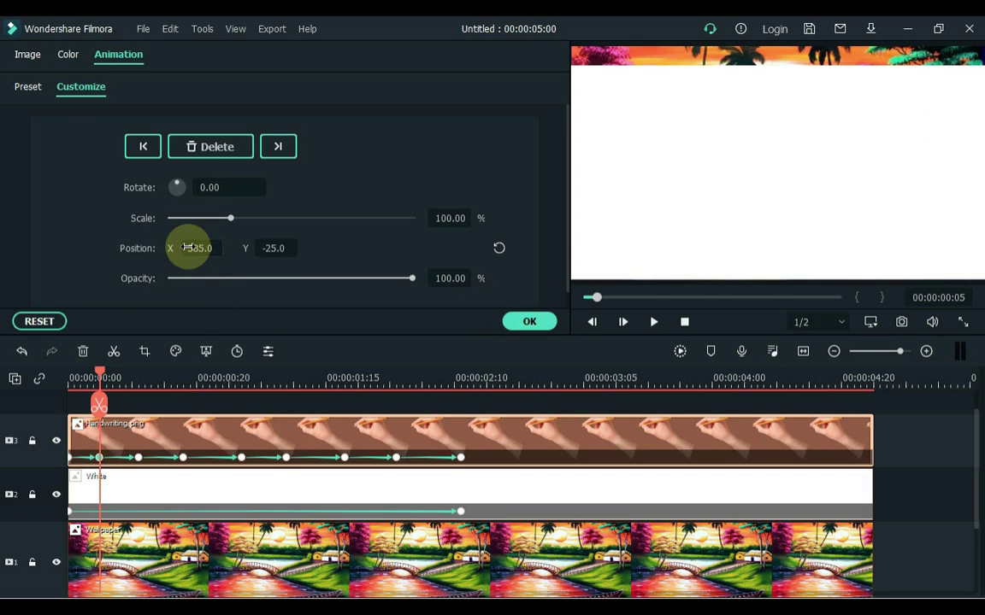
{"action": "left_click", "coordinate": [185, 462]}
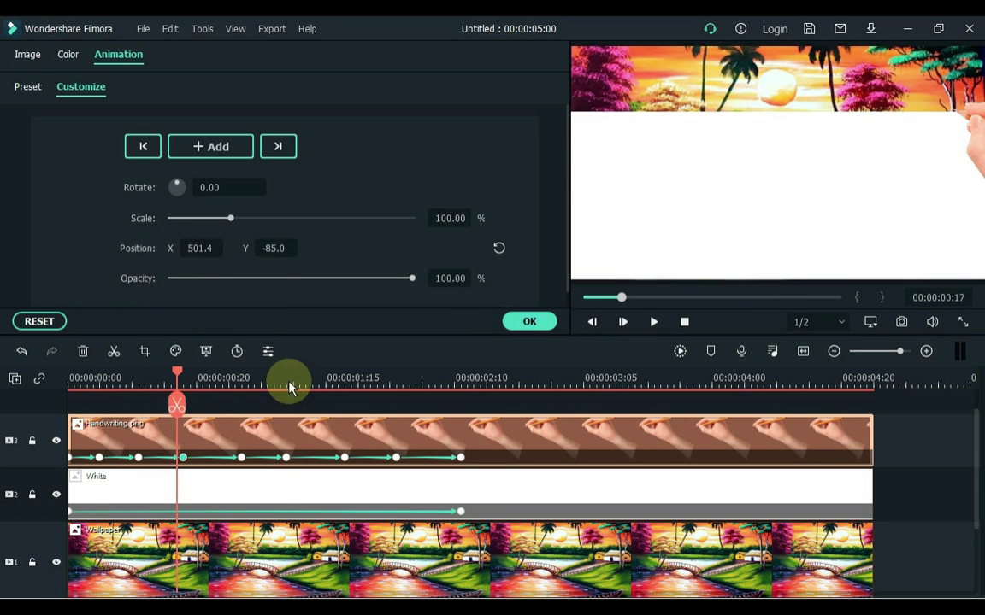
Set hand Position X to 585 at the 00:00:01:09 and 00:00:02:01 keyframes.
{"action": "left_click", "coordinate": [288, 408]}
{"action": "left_click", "coordinate": [287, 462]}
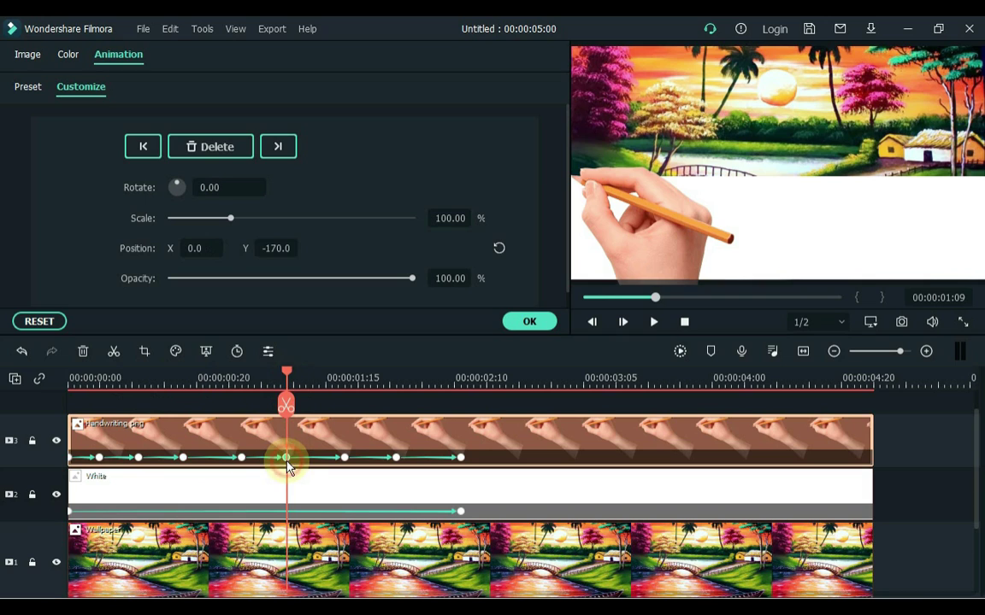
{"action": "left_click", "coordinate": [195, 248]}
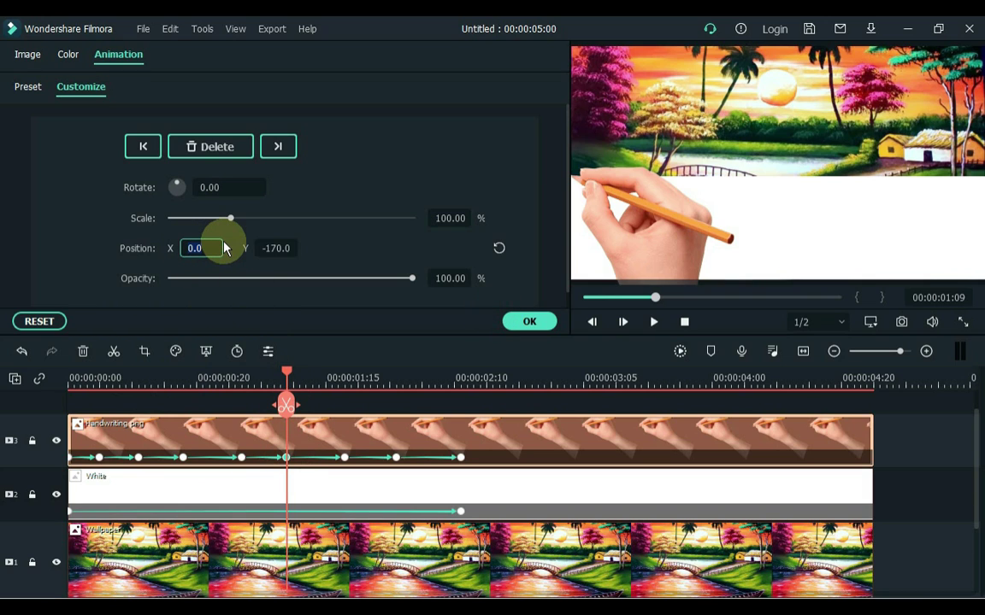
{"action": "type", "text": "585"}
{"action": "key", "text": "Return"}
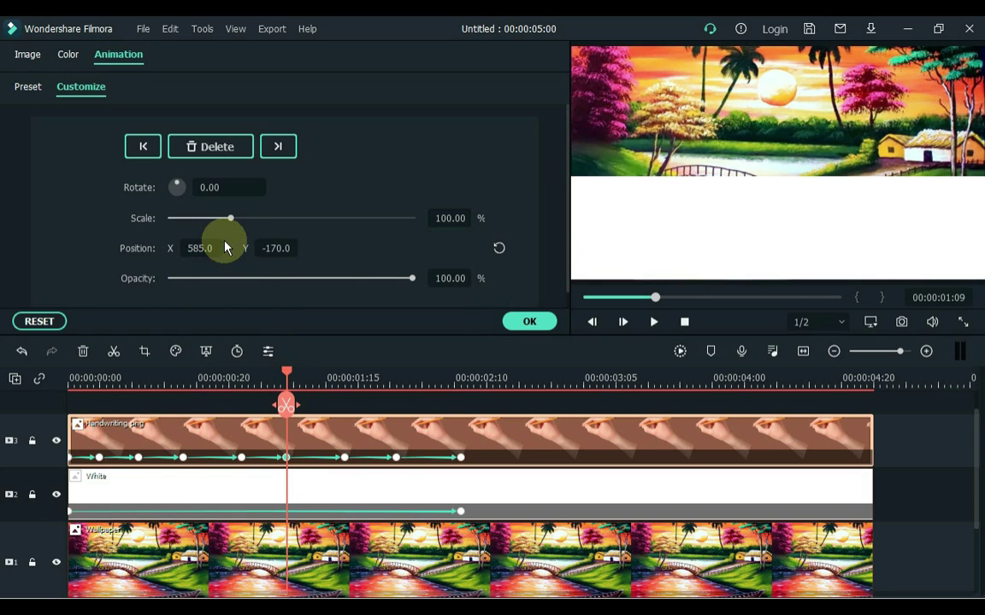
{"action": "left_click", "coordinate": [398, 460]}
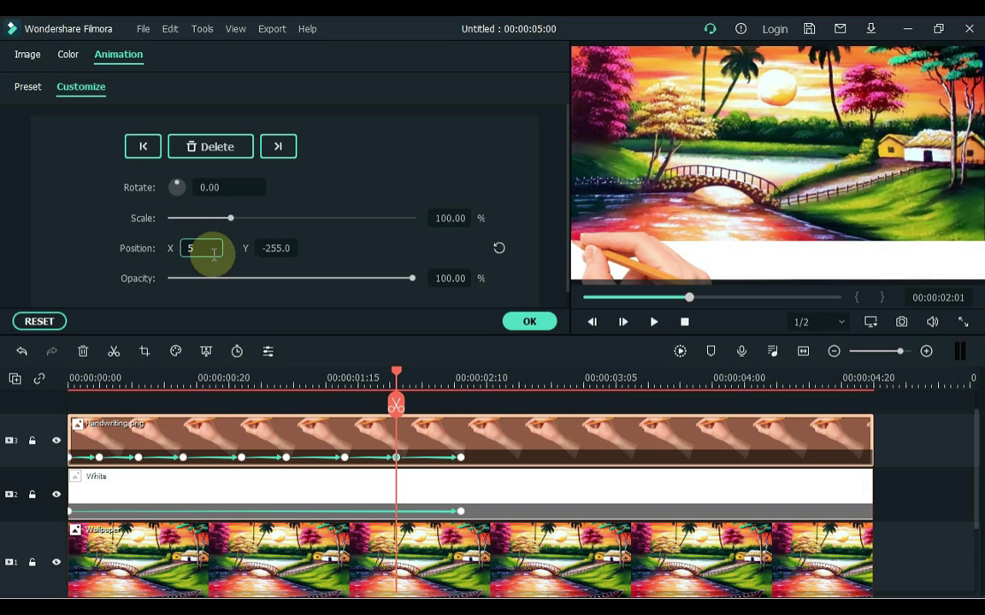
{"action": "key", "text": "Return"}
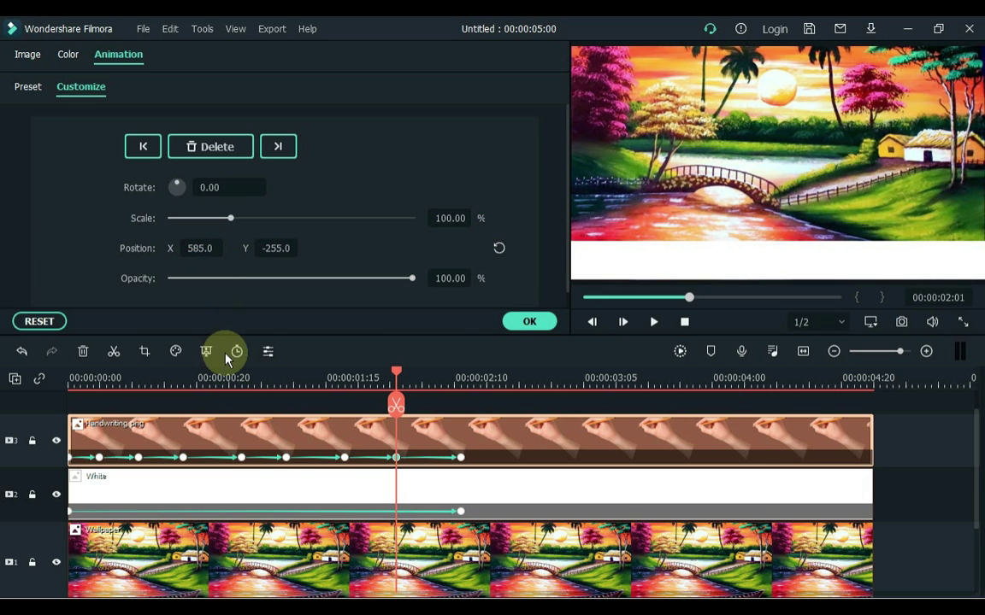
Apply the hand animation with OK and deselect the clip on the timeline.
{"action": "left_click", "coordinate": [529, 321]}
{"action": "left_click", "coordinate": [544, 411]}
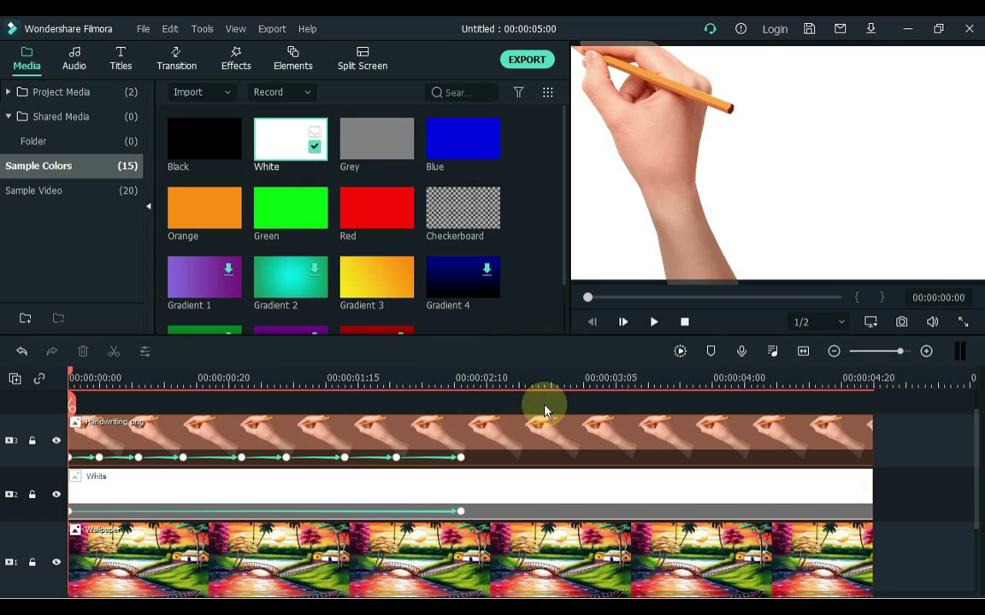